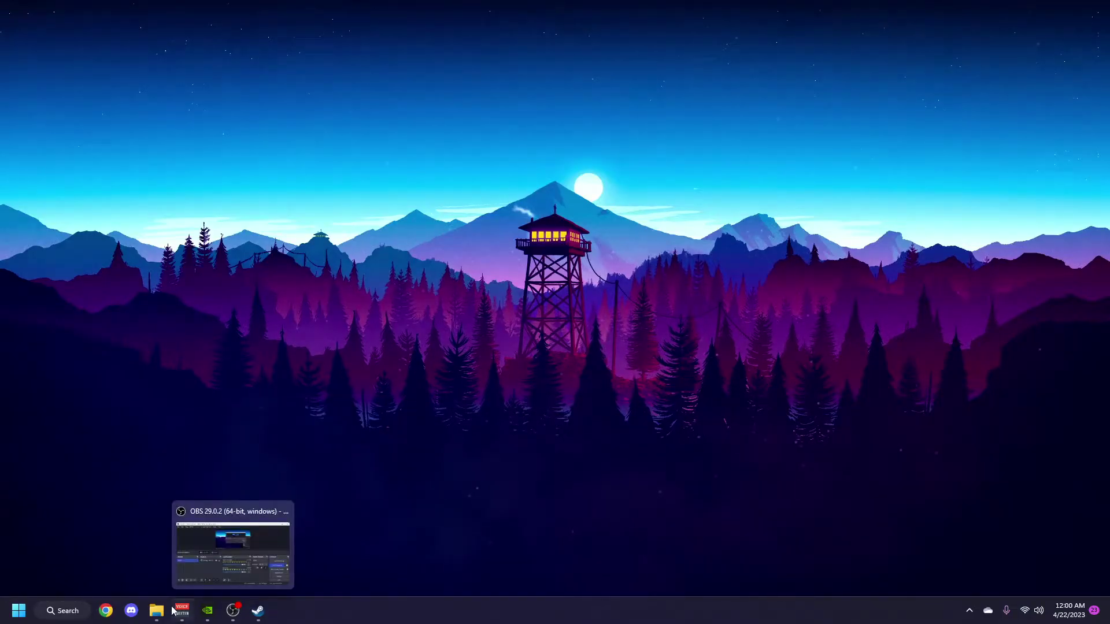
# Step: Turn on the display of desktop icons
pyautogui.moveTo(162, 608)
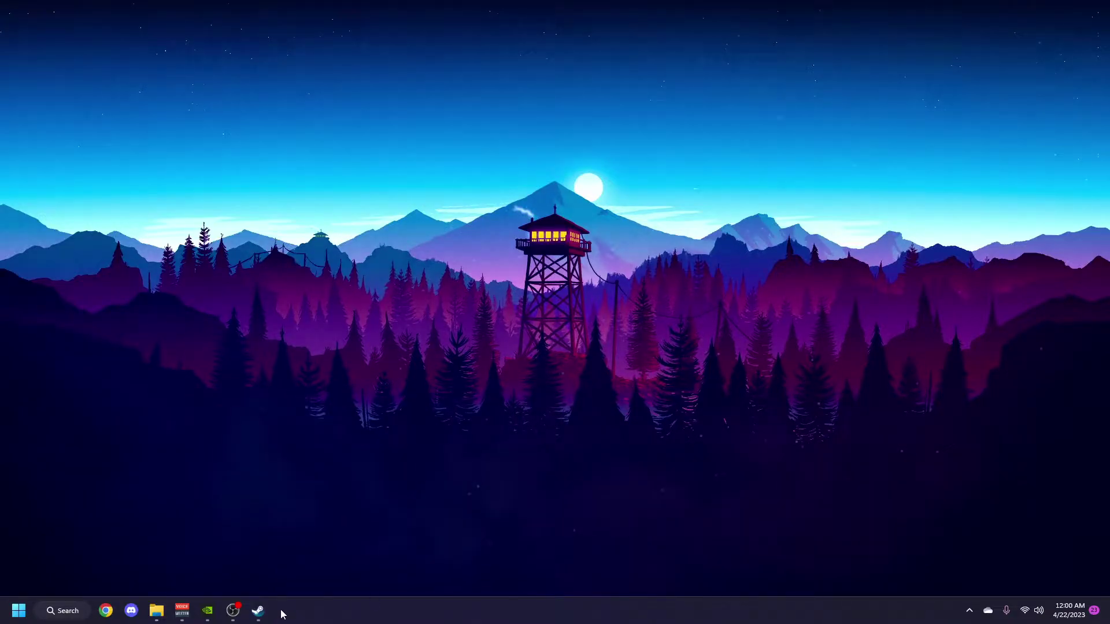
pyautogui.moveTo(233, 610)
pyautogui.rightClick(371, 501)
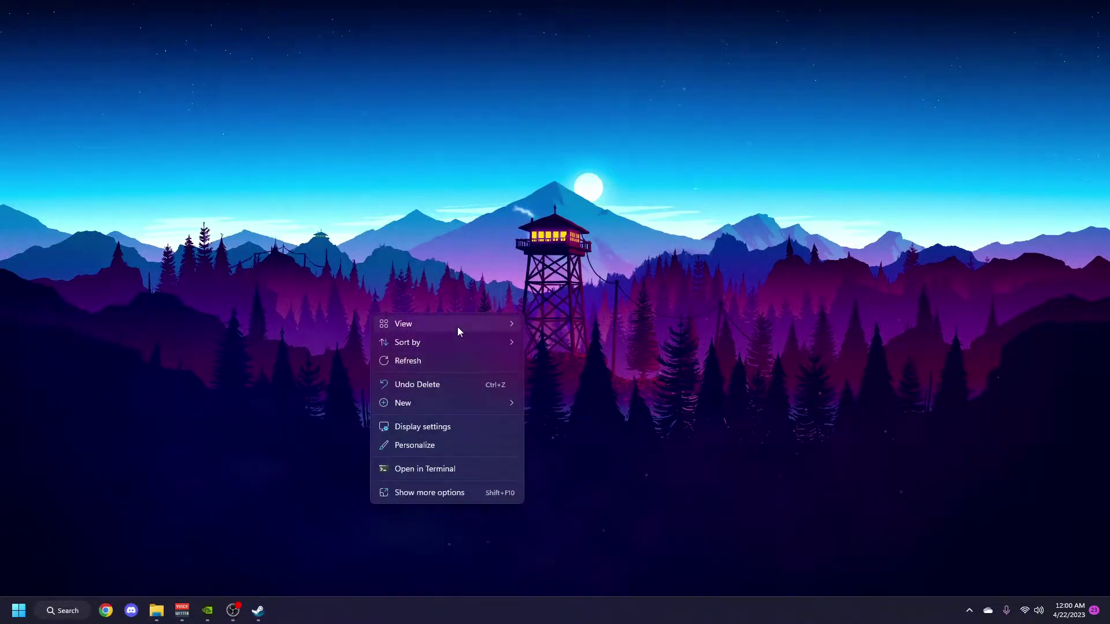
pyautogui.moveTo(457, 327)
pyautogui.click(595, 426)
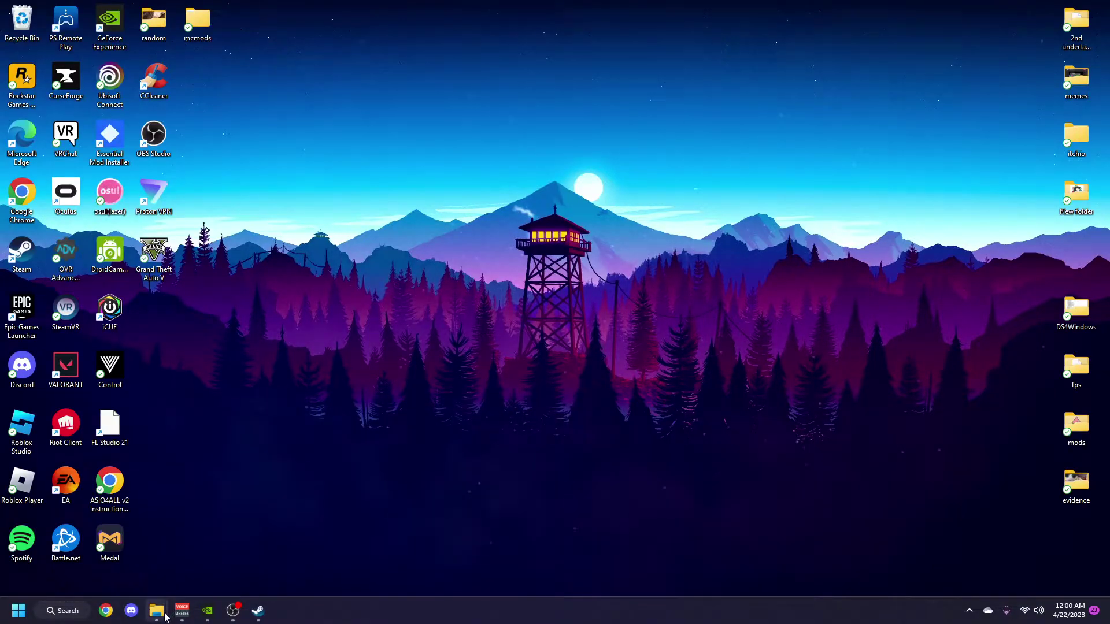
# Step: Move the Settings folder from Documents > Rockstar Games > Red Dead Redemption 2 to the desktop
pyautogui.moveTo(156, 611)
pyautogui.click(228, 524)
pyautogui.hotkey('alt', 'Left')
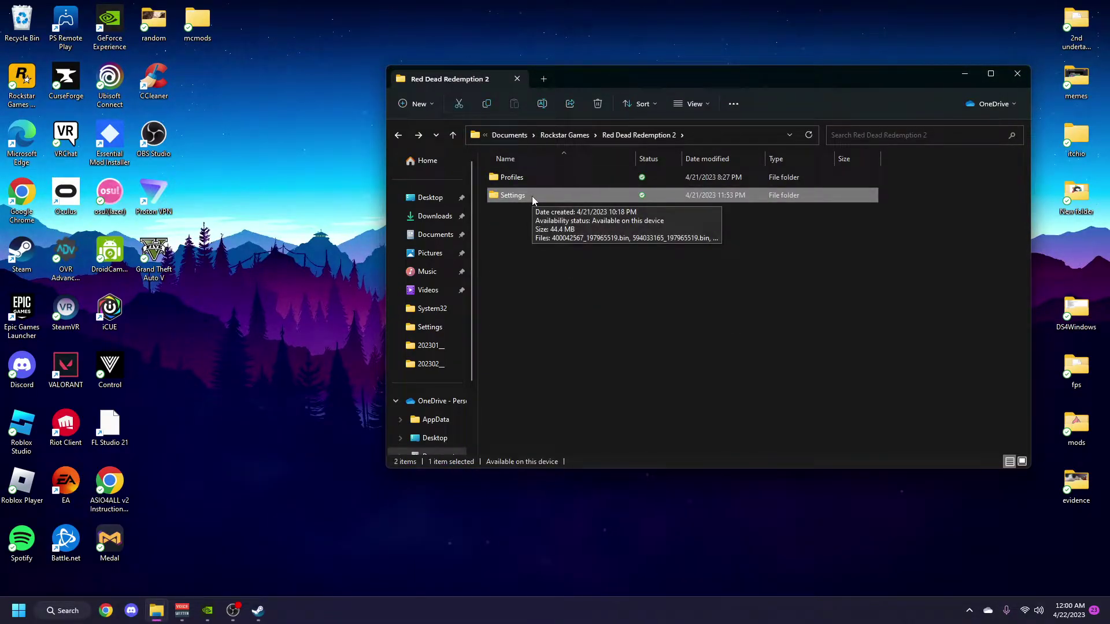
pyautogui.moveTo(532, 196); pyautogui.dragTo(324, 244)
# Step: Minimise the Red Dead Redemption 2 folder window and place the desktop's Settings folder directly below the Grand Theft Auto V shortcut
pyautogui.rightClick(673, 168)
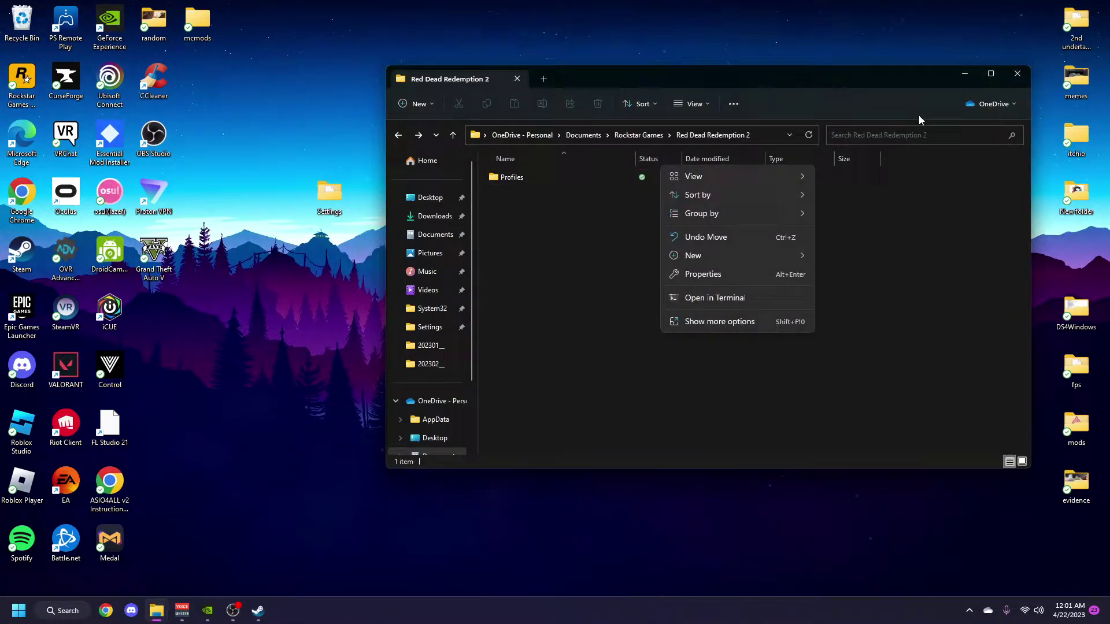
pyautogui.click(963, 179)
pyautogui.click(961, 75)
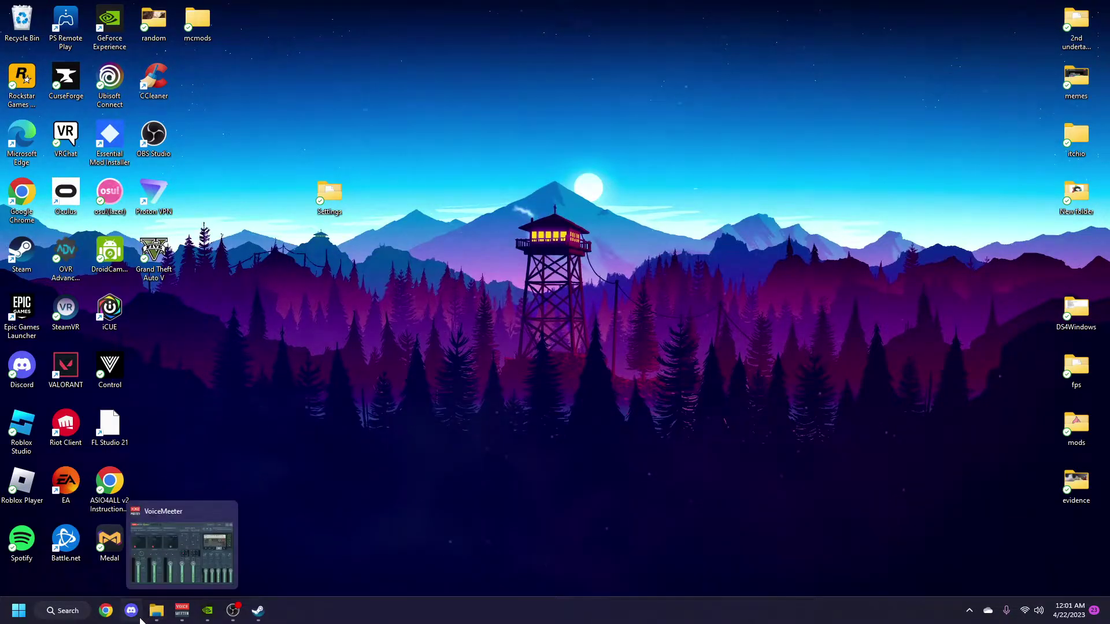
pyautogui.moveTo(329, 199); pyautogui.dragTo(162, 327)
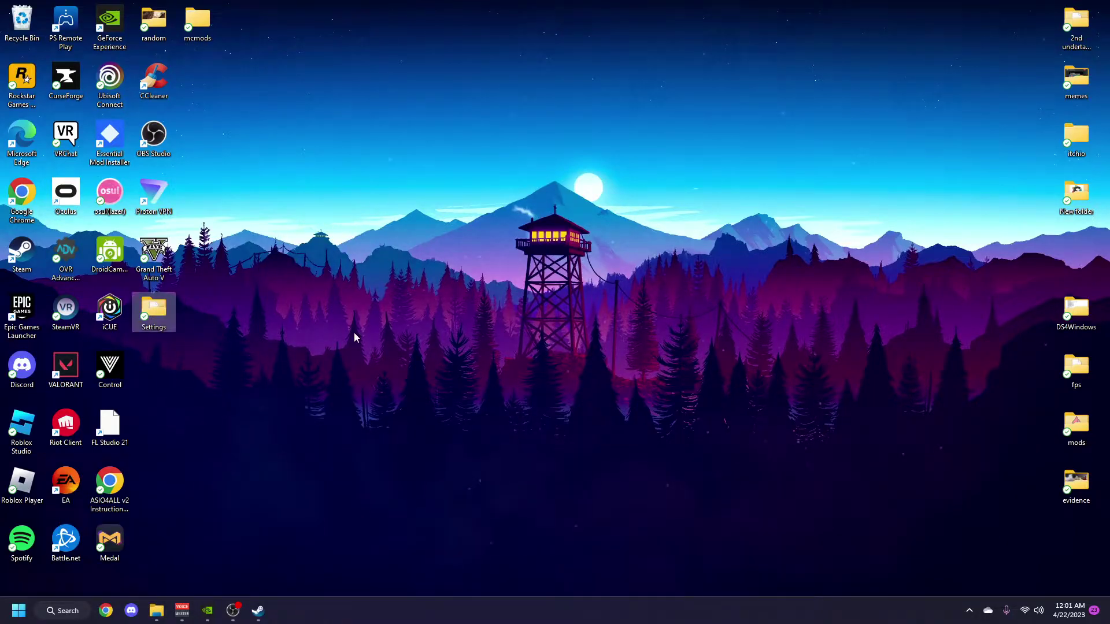
# Step: Reopen the Red Dead Redemption 2 folder window, examine the files inside the Profiles subfolder, and return to the Red Dead Redemption 2 folder
pyautogui.click(219, 553)
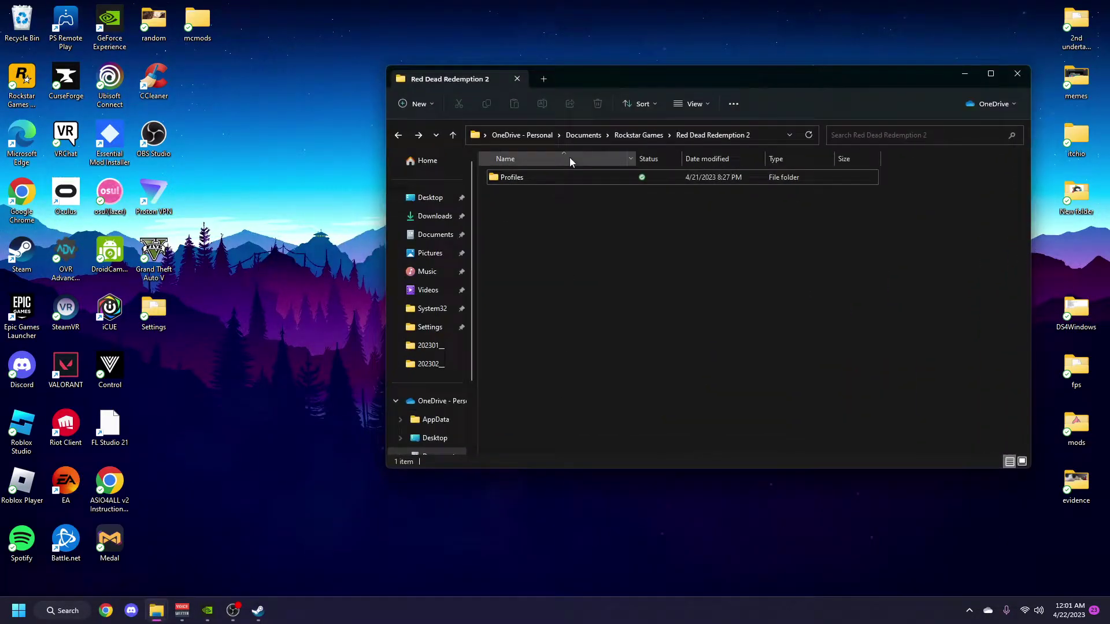
pyautogui.moveTo(554, 179); pyautogui.dragTo(780, 189)
pyautogui.moveTo(948, 192); pyautogui.dragTo(578, 246)
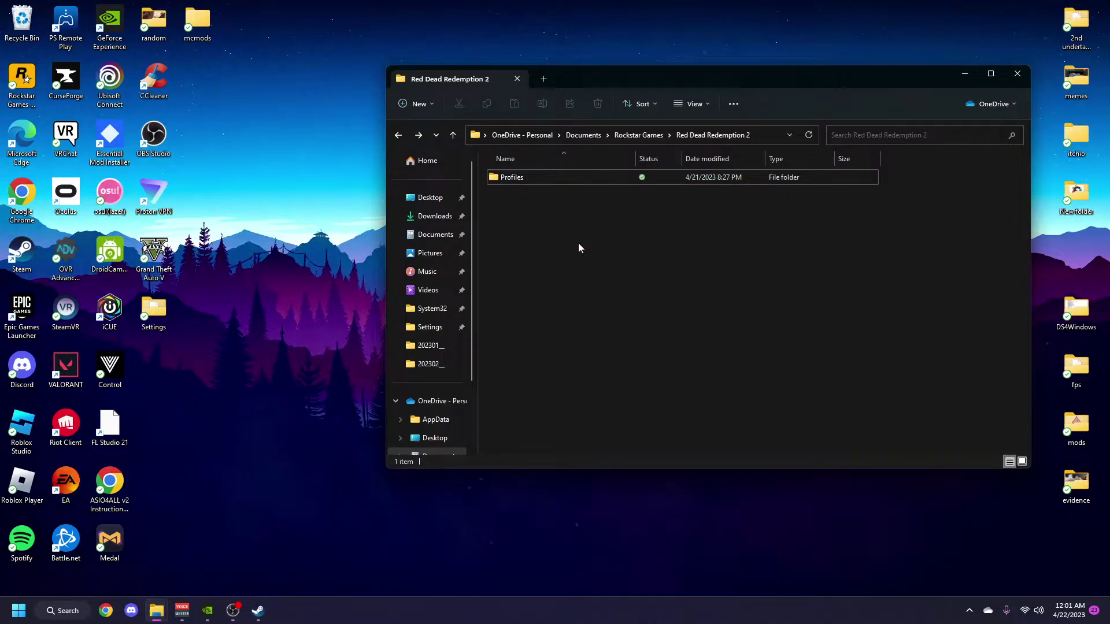
pyautogui.click(580, 173)
pyautogui.doubleClick(580, 176)
pyautogui.doubleClick(580, 175)
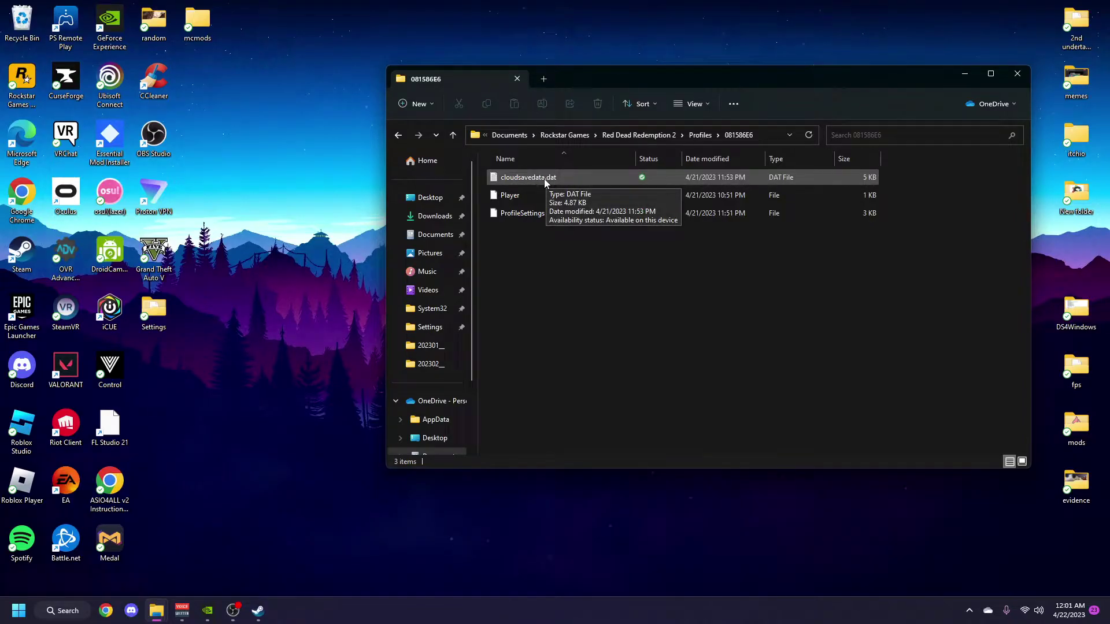
pyautogui.hotkey('alt', 'Left')
pyautogui.hotkey('alt', 'Left')
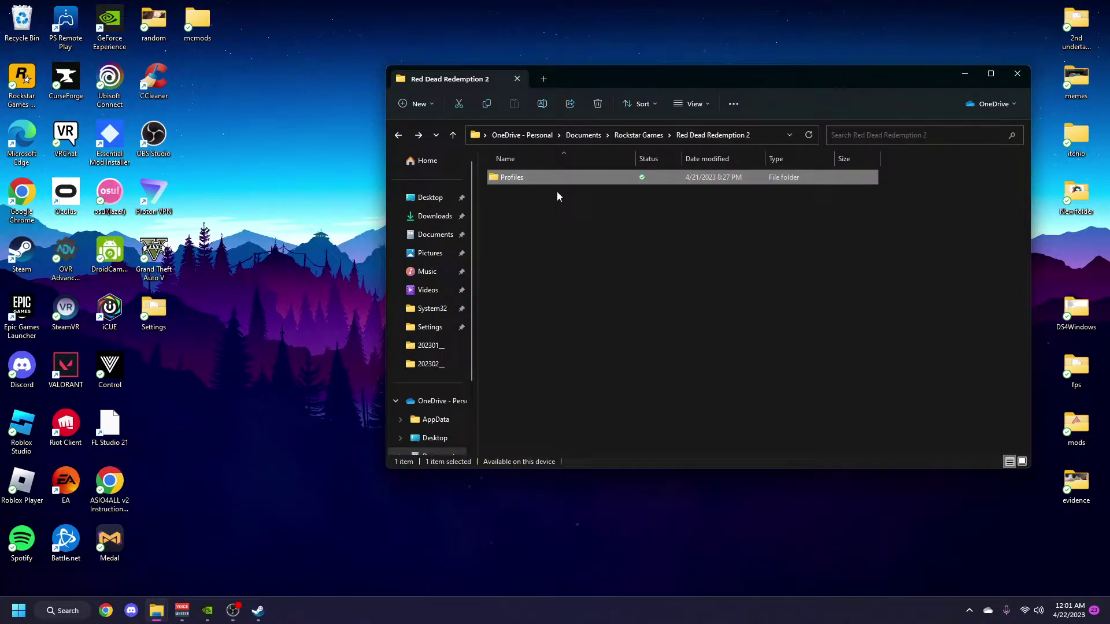
pyautogui.hotkey('alt', 'Left')
pyautogui.doubleClick(612, 252)
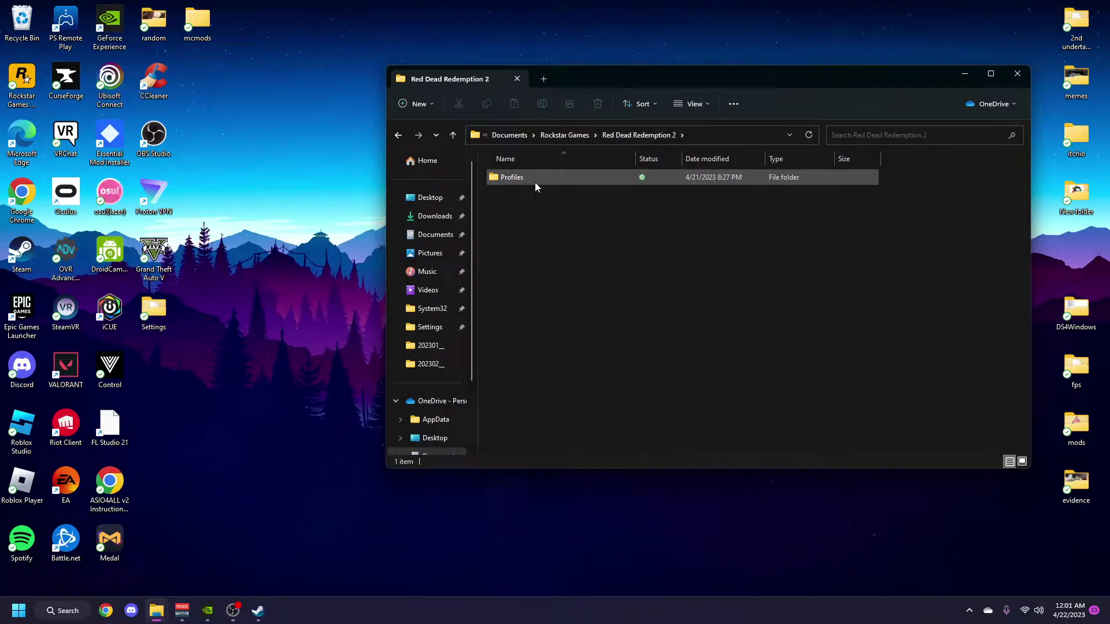
pyautogui.moveTo(535, 182)
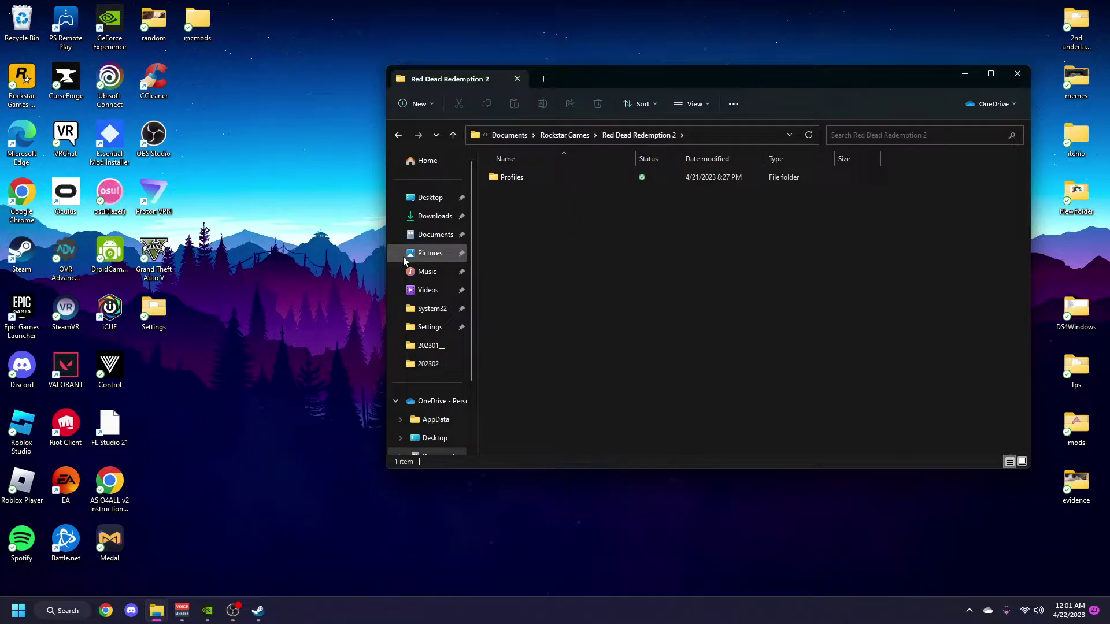
# Step: Examine the files in the desktop's Settings folder and close its window
pyautogui.doubleClick(154, 310)
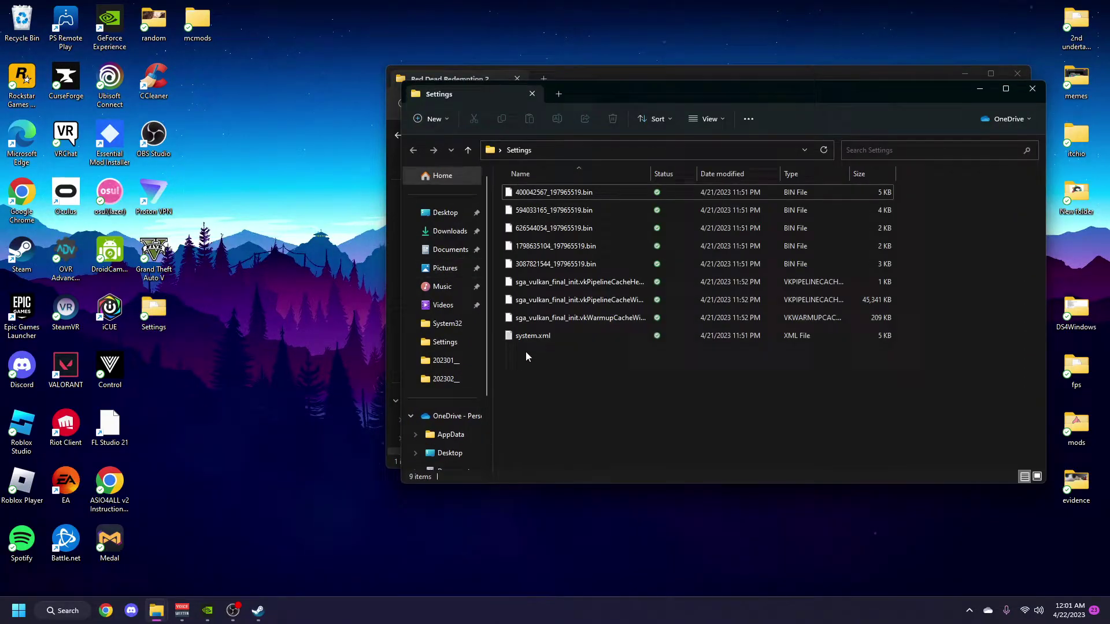
pyautogui.moveTo(525, 351); pyautogui.dragTo(548, 331)
pyautogui.click(574, 414)
pyautogui.click(1032, 89)
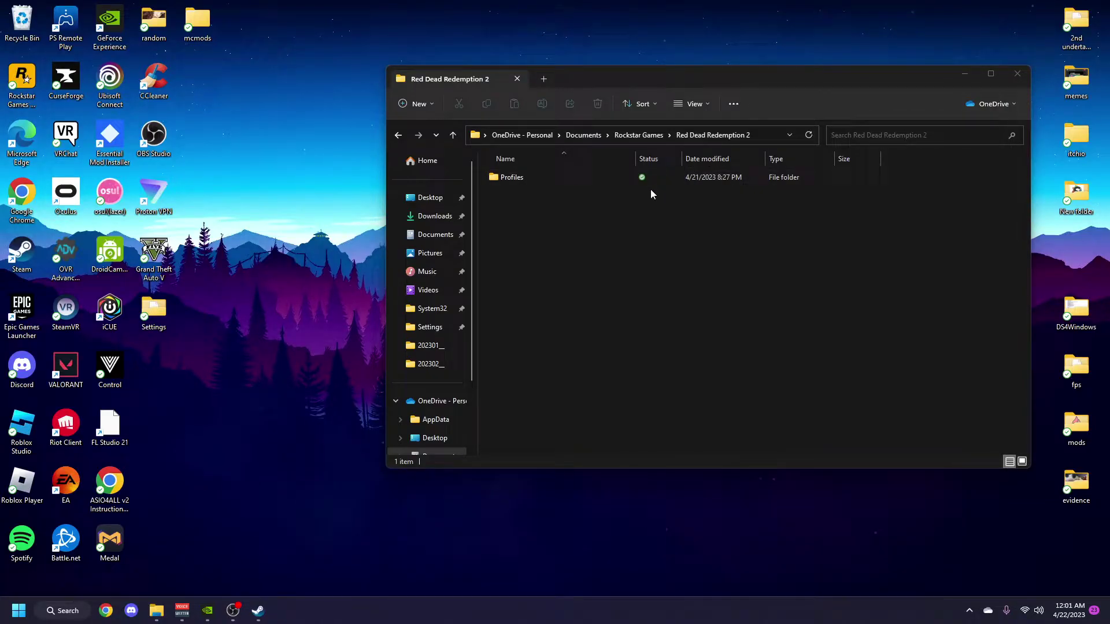
# Step: Create a new folder named Settings inside the Red Dead Redemption 2 folder
pyautogui.rightClick(615, 211)
pyautogui.moveTo(679, 300)
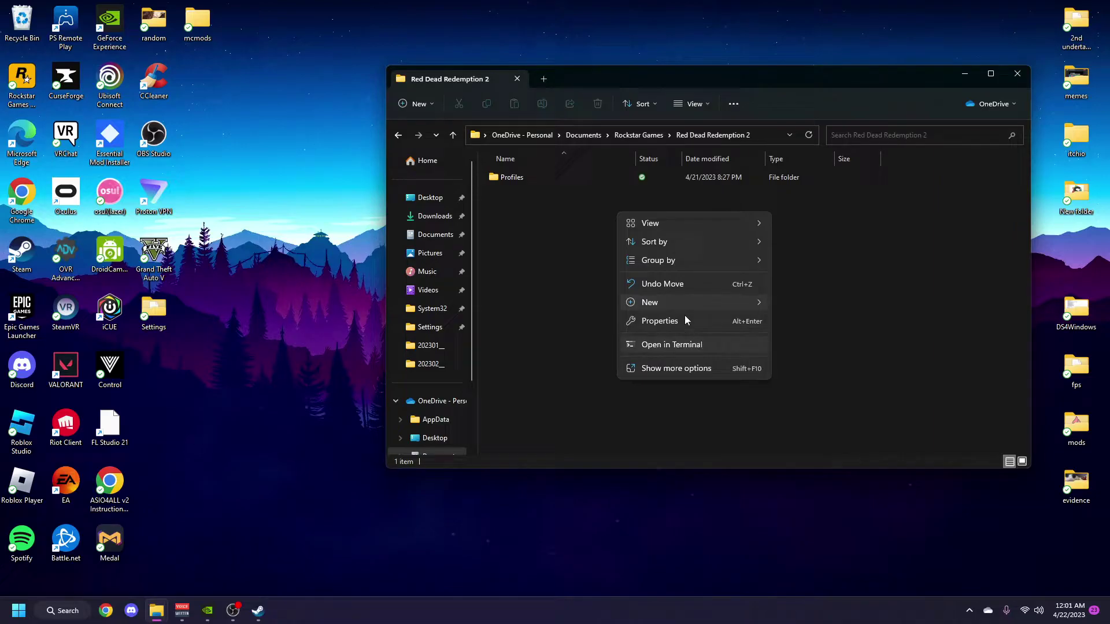
pyautogui.click(841, 304)
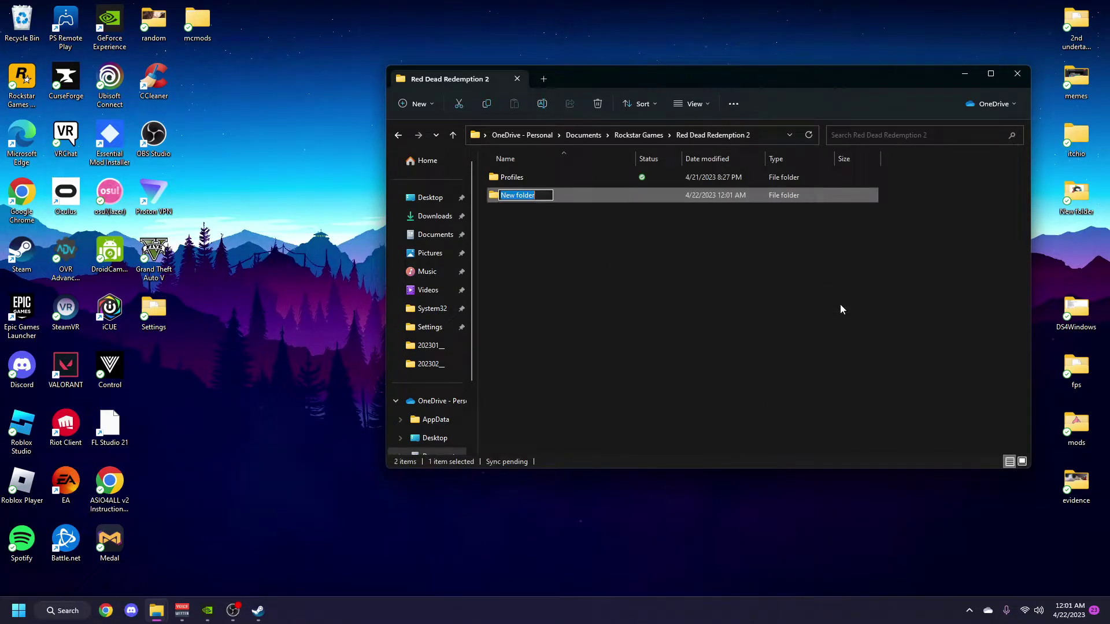
pyautogui.write('Settingf')
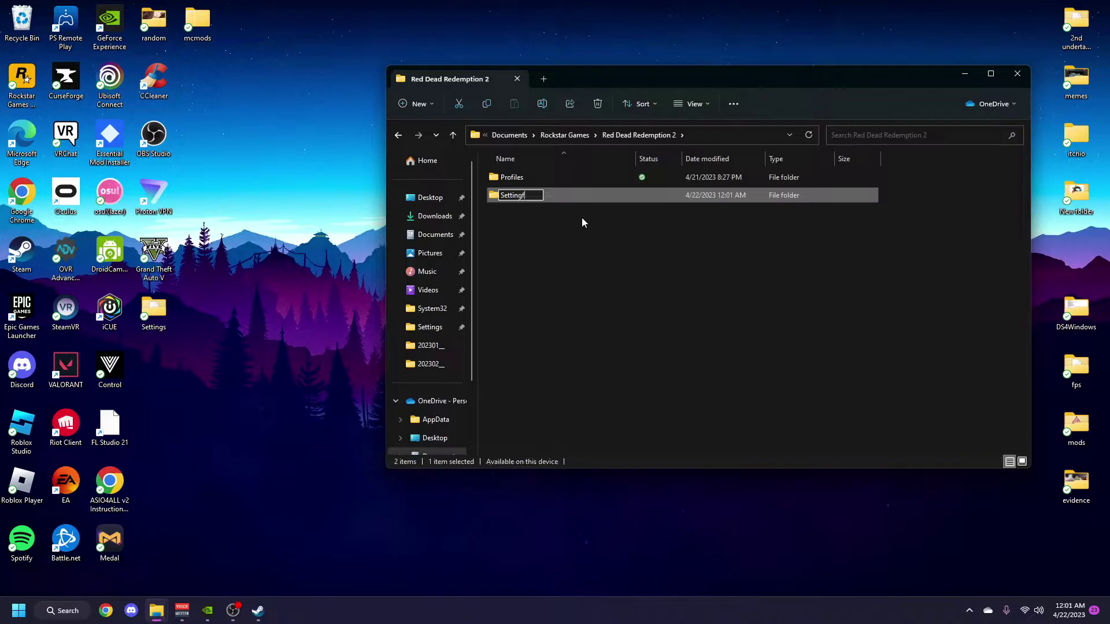
pyautogui.press('BackSpace')
pyautogui.write('s')
pyautogui.press('Return')
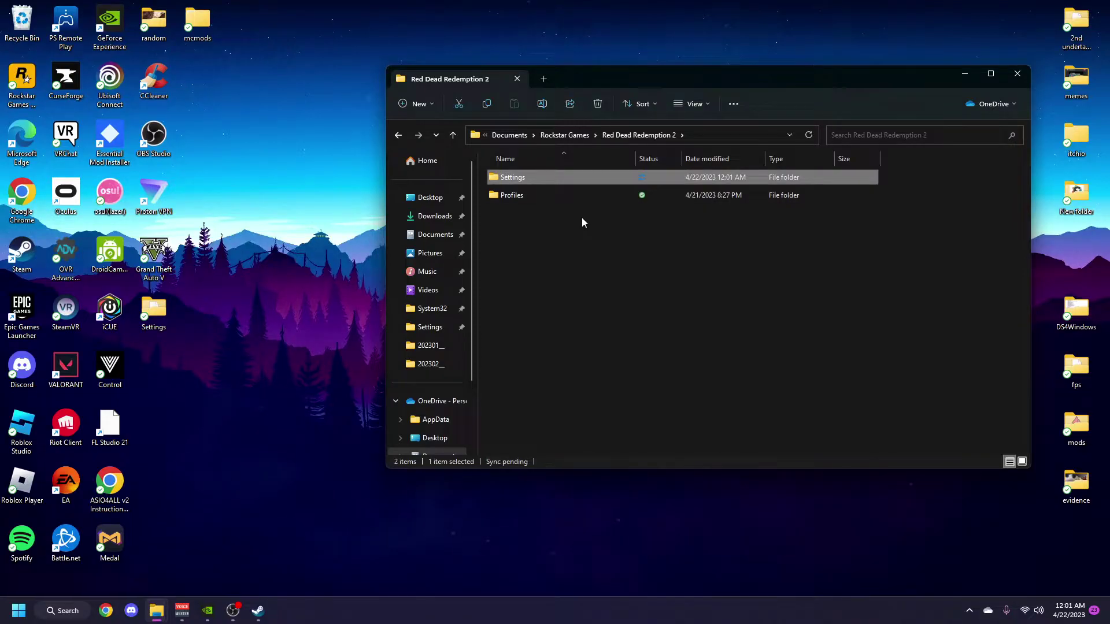
pyautogui.click(563, 272)
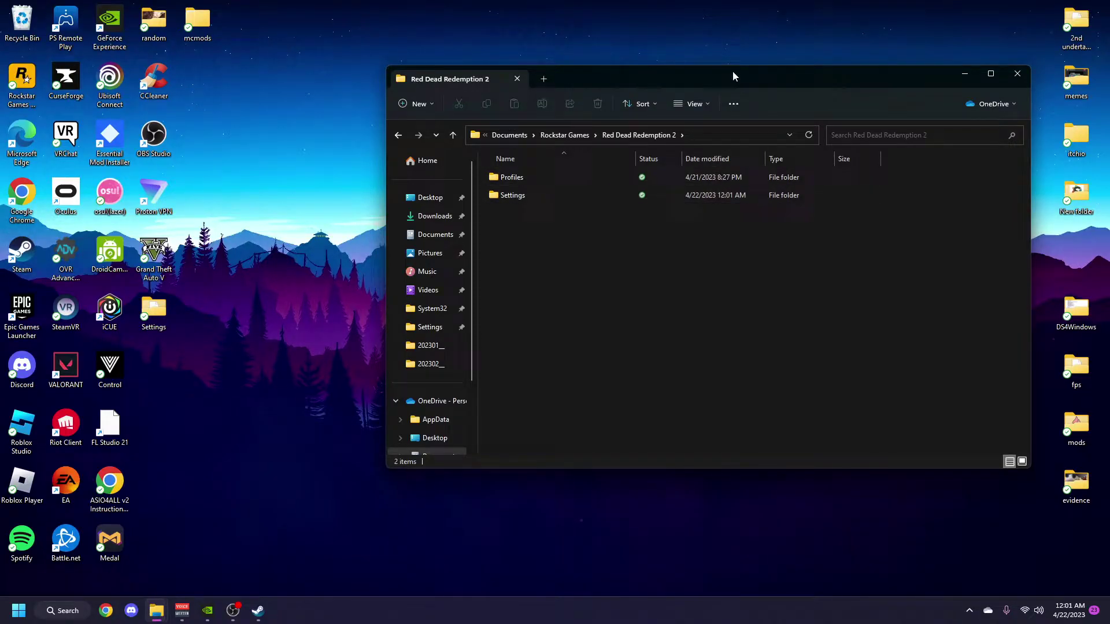
# Step: Switch to Steam and launch Red Dead Redemption 2 from the library
pyautogui.moveTo(734, 68); pyautogui.dragTo(735, 65)
pyautogui.click(257, 610)
pyautogui.click(220, 191)
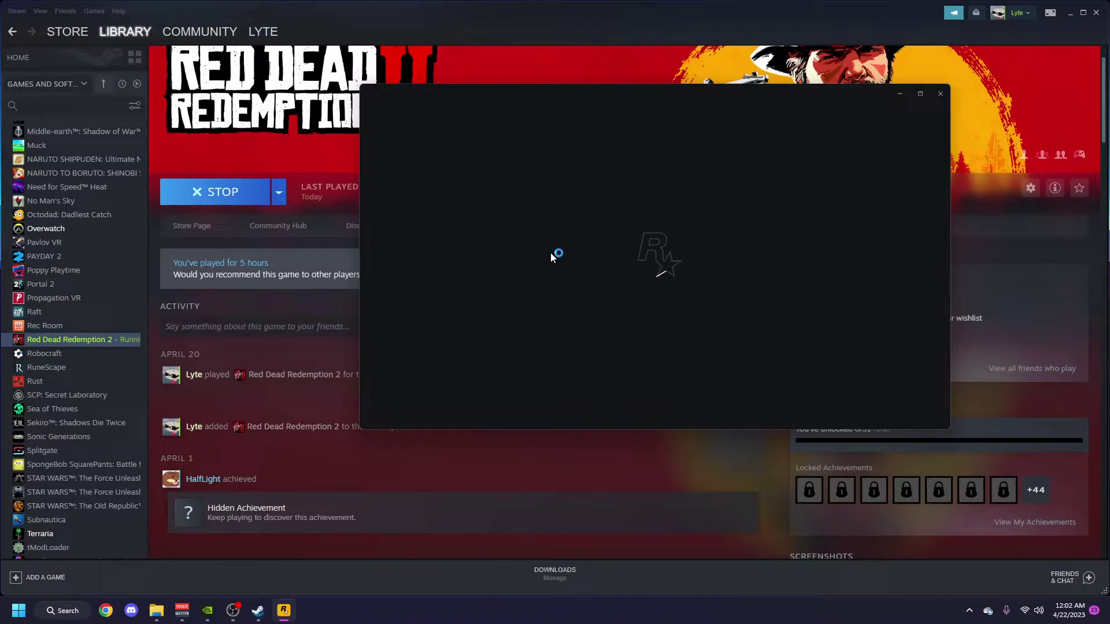
pyautogui.click(1083, 13)
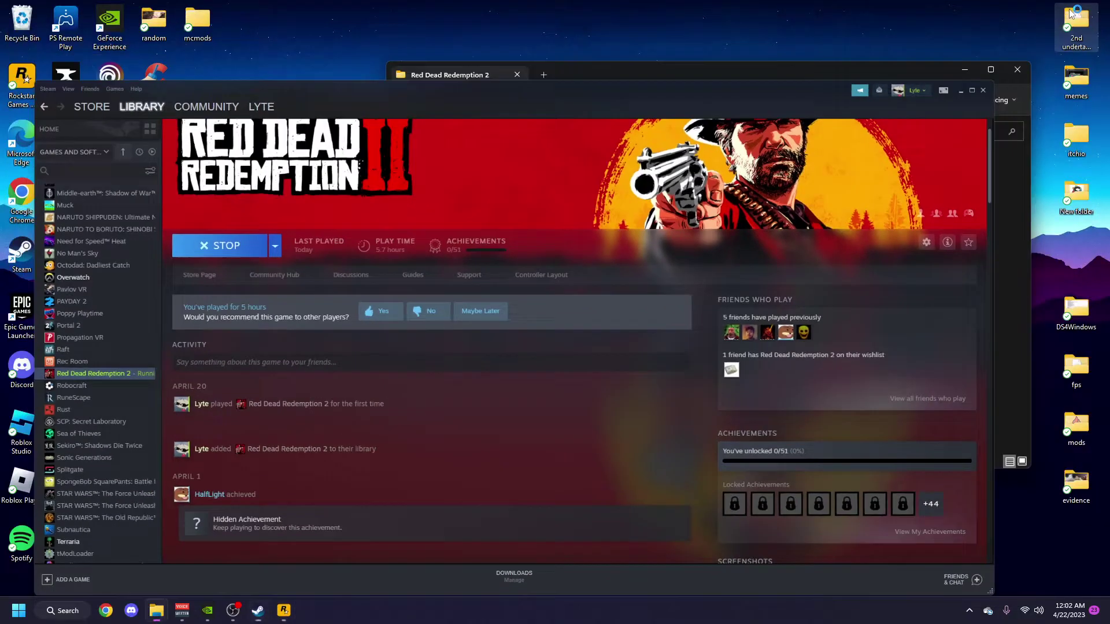
pyautogui.click(258, 611)
pyautogui.click(258, 610)
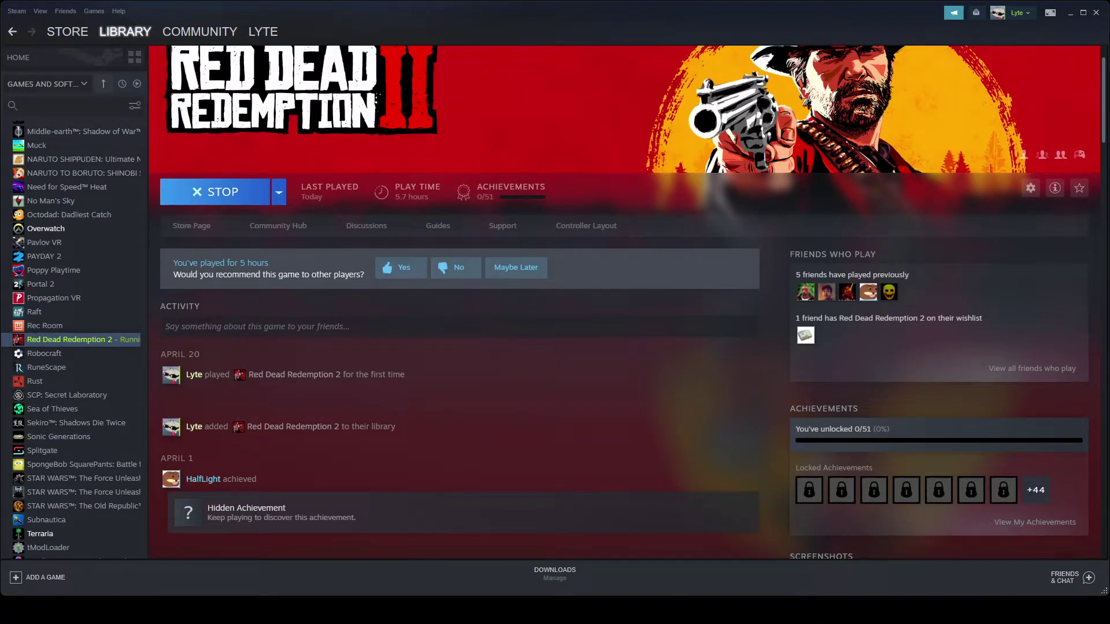
pyautogui.hotkey('alt', 'Tab')
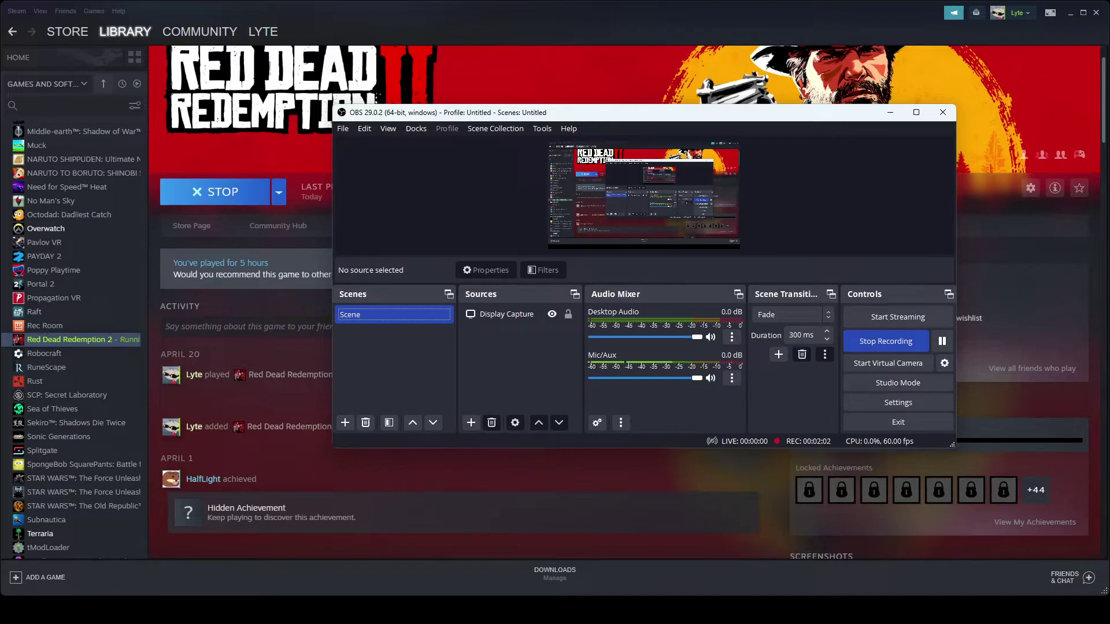
pyautogui.press('super+Down')
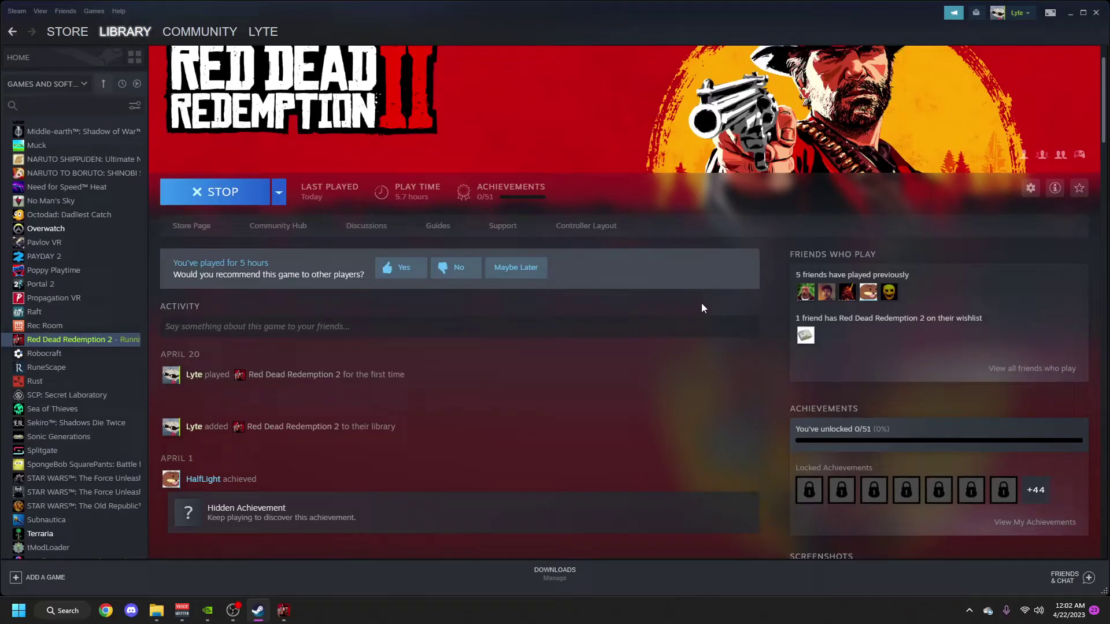
pyautogui.click(232, 616)
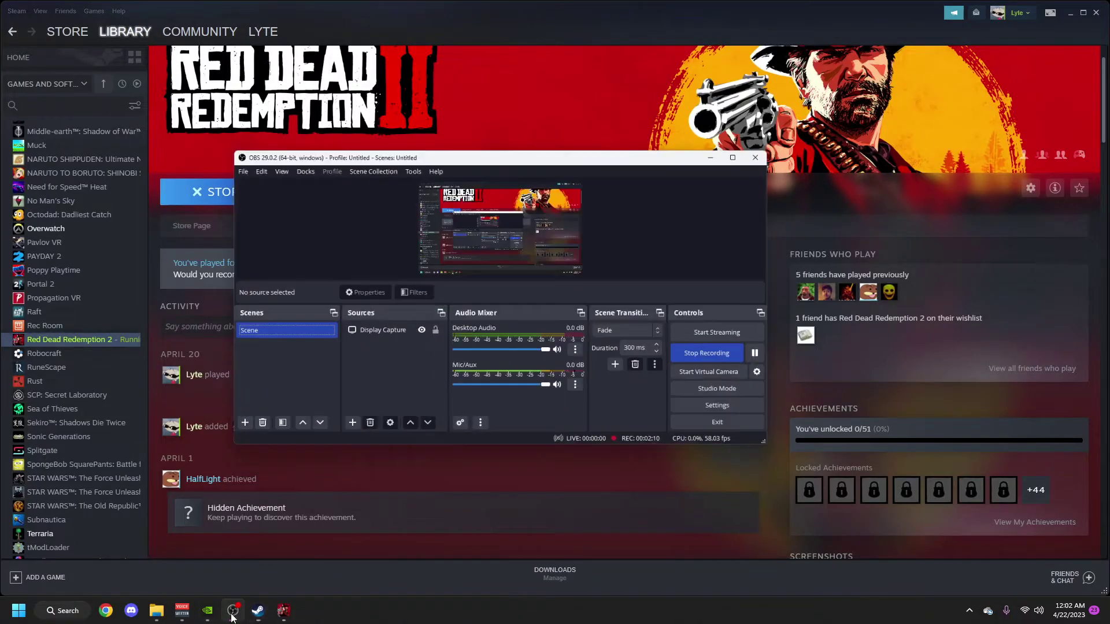
pyautogui.click(800, 84)
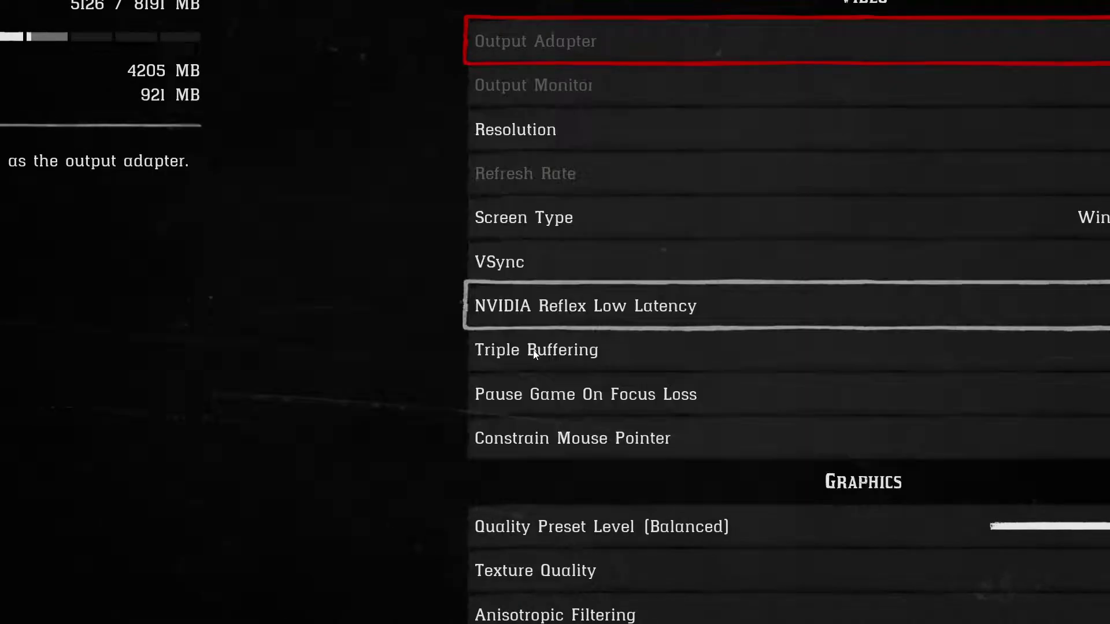
# Step: Leave the game and examine the files in the Settings folder under Documents > Rockstar Games > Red Dead Redemption 2
pyautogui.hotkey('alt', 'Tab')
pyautogui.moveTo(157, 611)
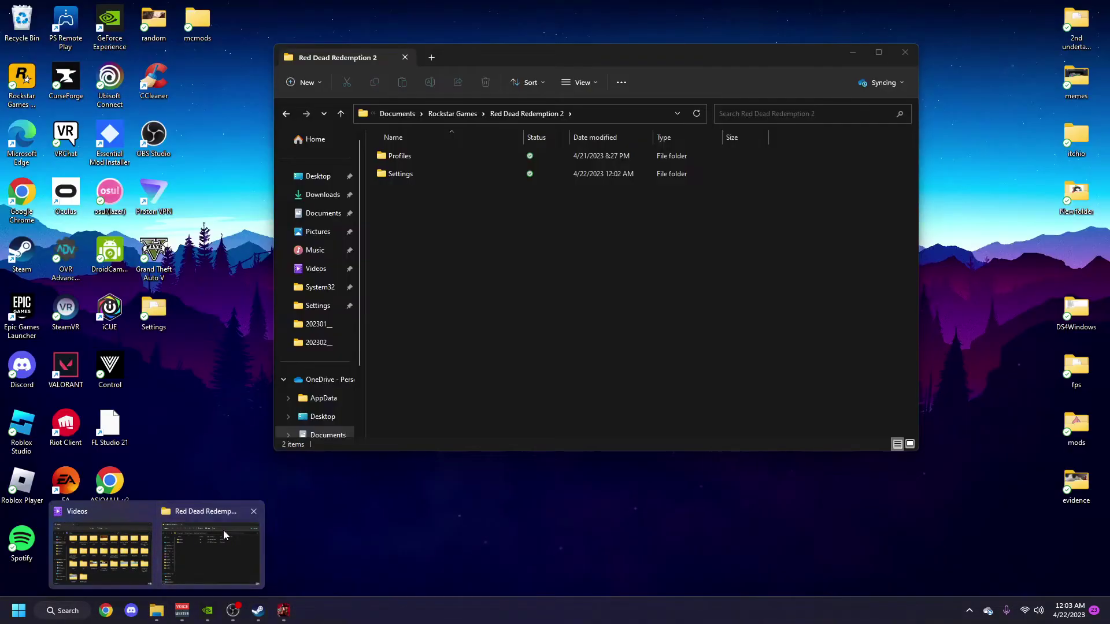
pyautogui.click(223, 530)
pyautogui.moveTo(485, 173); pyautogui.dragTo(916, 436)
pyautogui.doubleClick(519, 175)
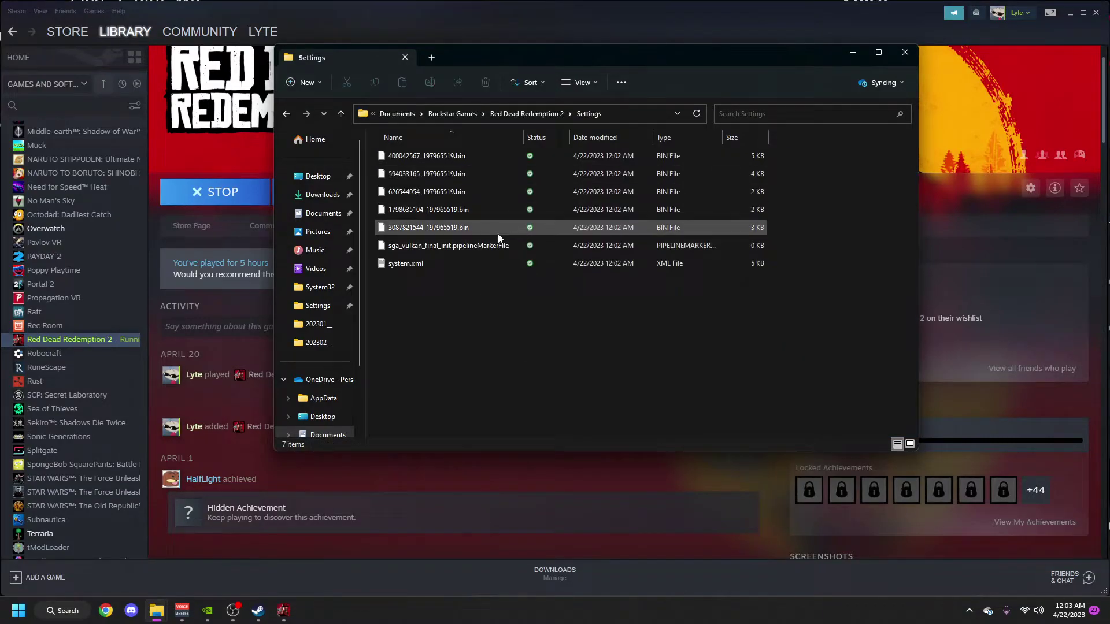
pyautogui.hotkey('alt', 'Left')
pyautogui.click(495, 290)
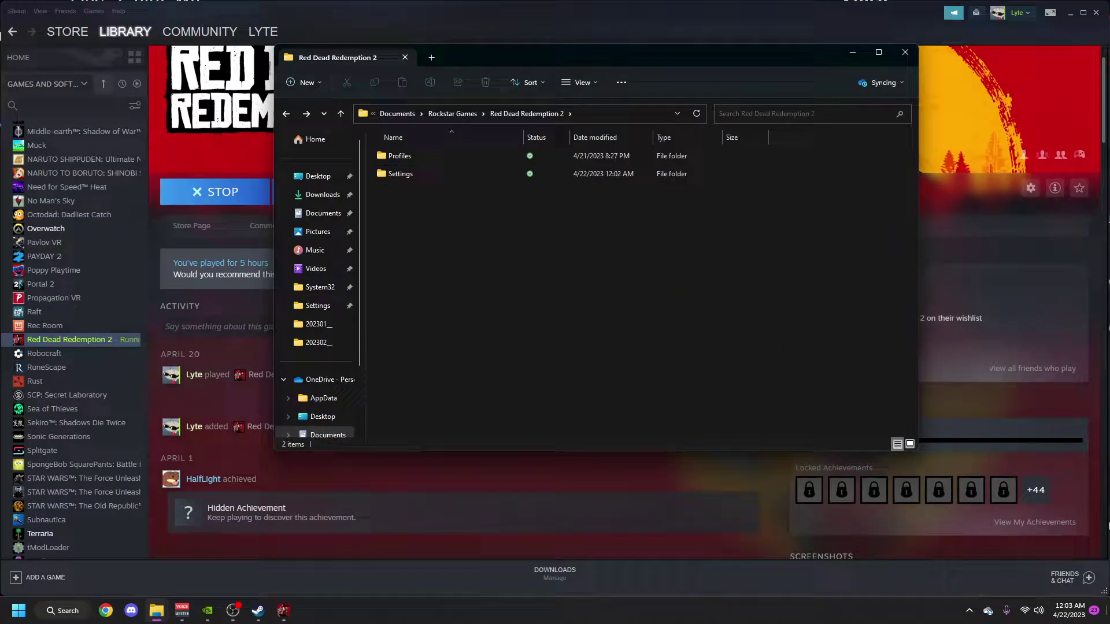
# Step: Check the modification dates of the files in the desktop's original Settings folder and close its window
pyautogui.press('super+d')
pyautogui.doubleClick(149, 303)
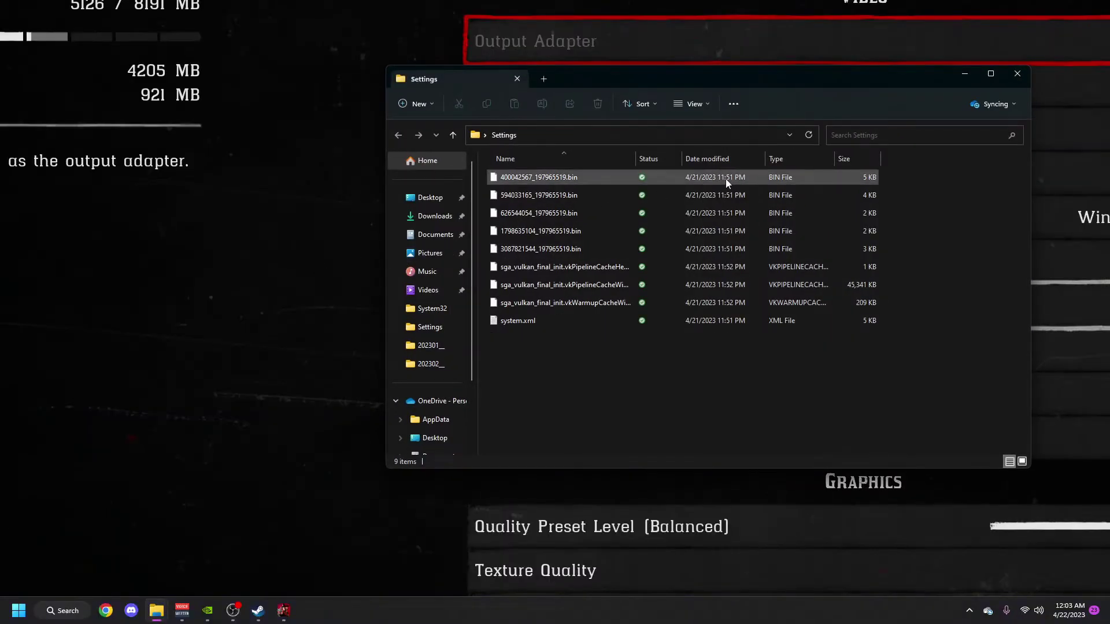
pyautogui.click(1015, 74)
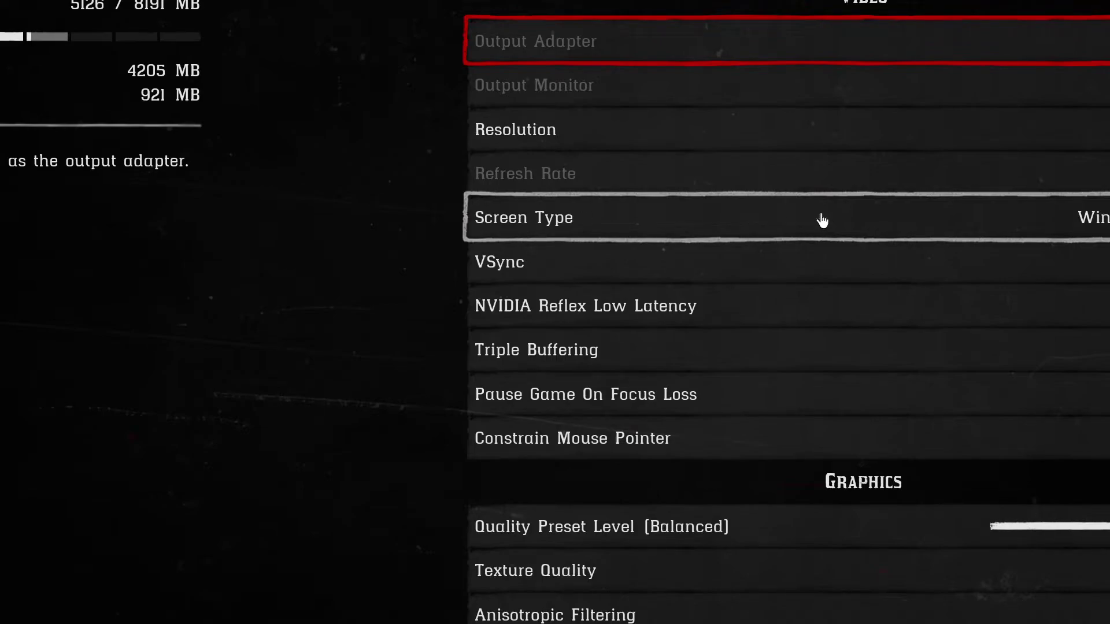
# Step: Change the game's Screen Type to Windowed in the graphics settings and apply the change
pyautogui.click(1062, 223)
pyautogui.click(1044, 224)
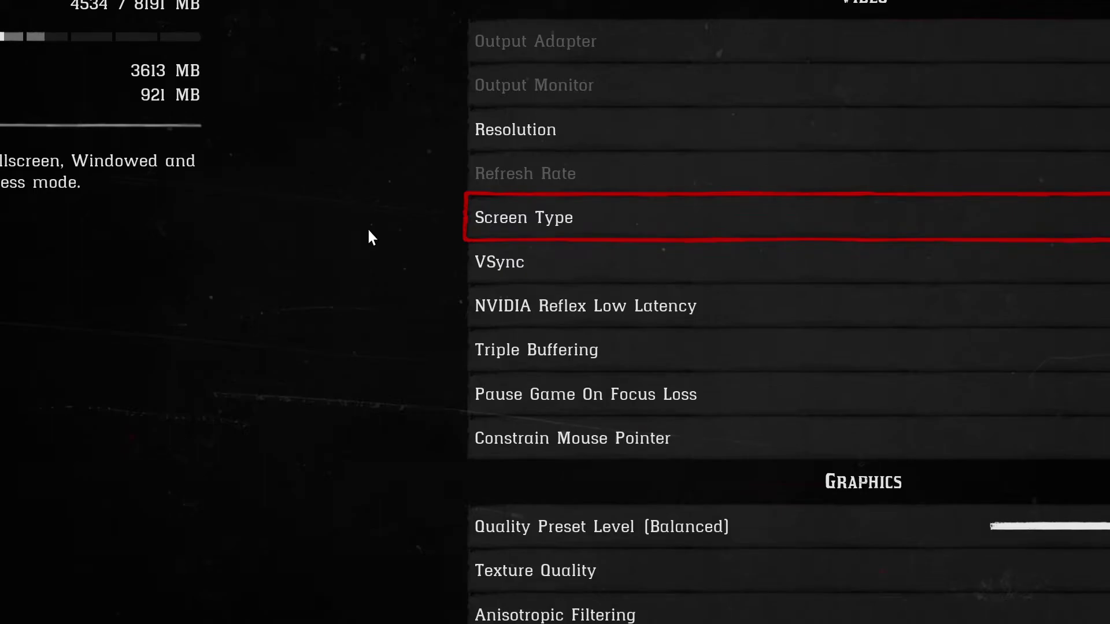
pyautogui.press('space')
pyautogui.press('Return')
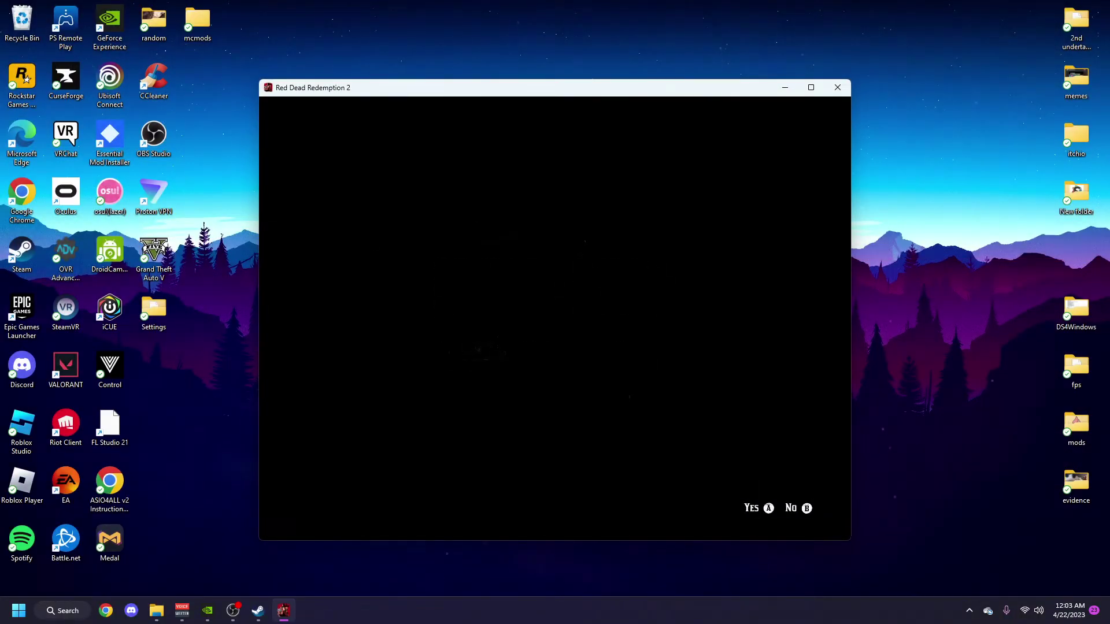
# Step: Set the game's Screen Type to Fullscreen in the video settings
pyautogui.press('Up')
pyautogui.press('Up')
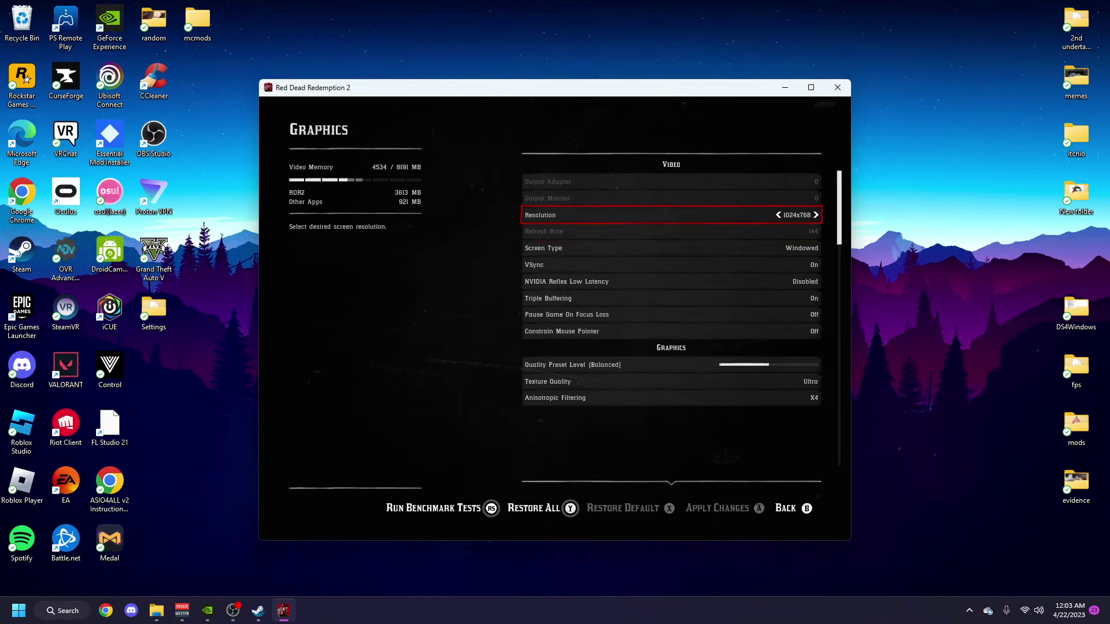
pyautogui.press('Down')
pyautogui.press('Down')
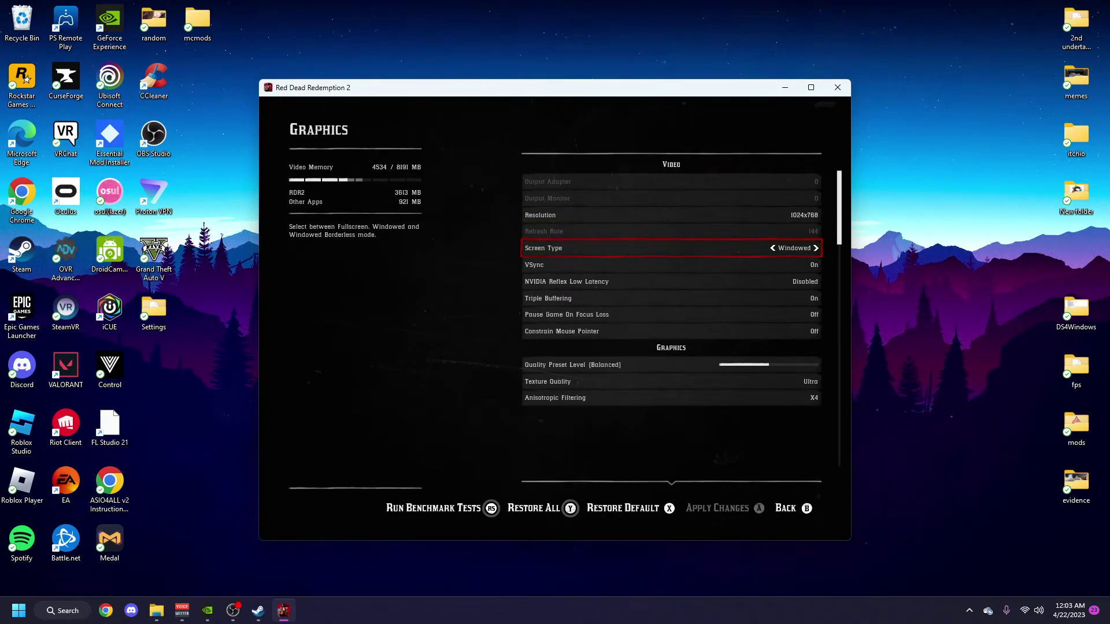
pyautogui.press('Right')
pyautogui.press('Left')
pyautogui.press('Left')
# Step: Set the game's resolution to 1920x1080 and apply the display changes
pyautogui.press('Up')
pyautogui.press('Up')
pyautogui.press('Right')
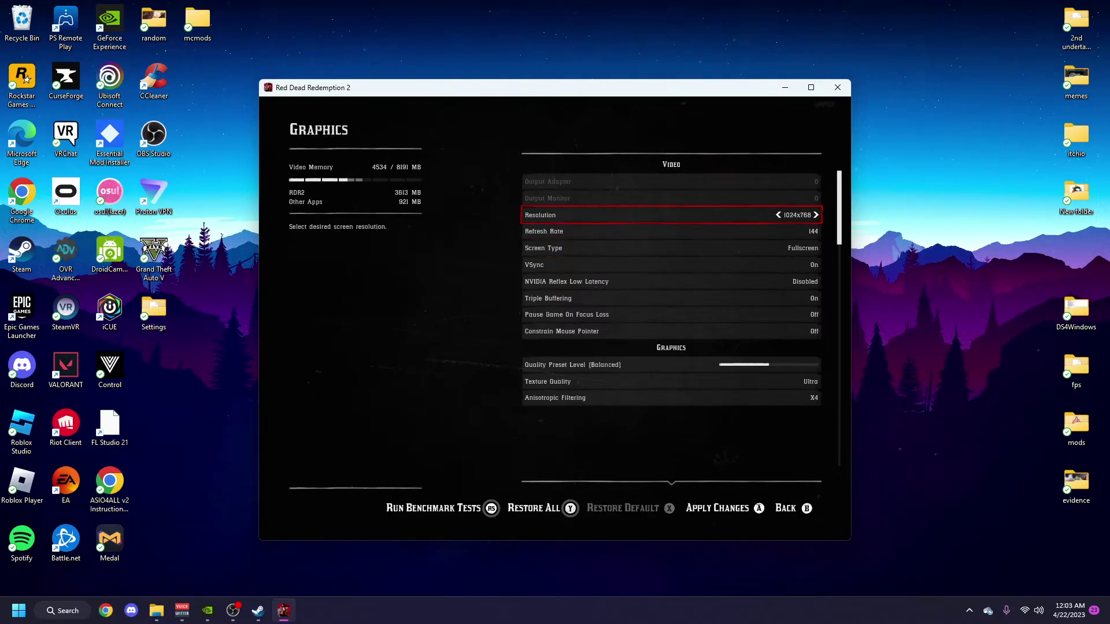
pyautogui.press('Left')
pyautogui.press('Left')
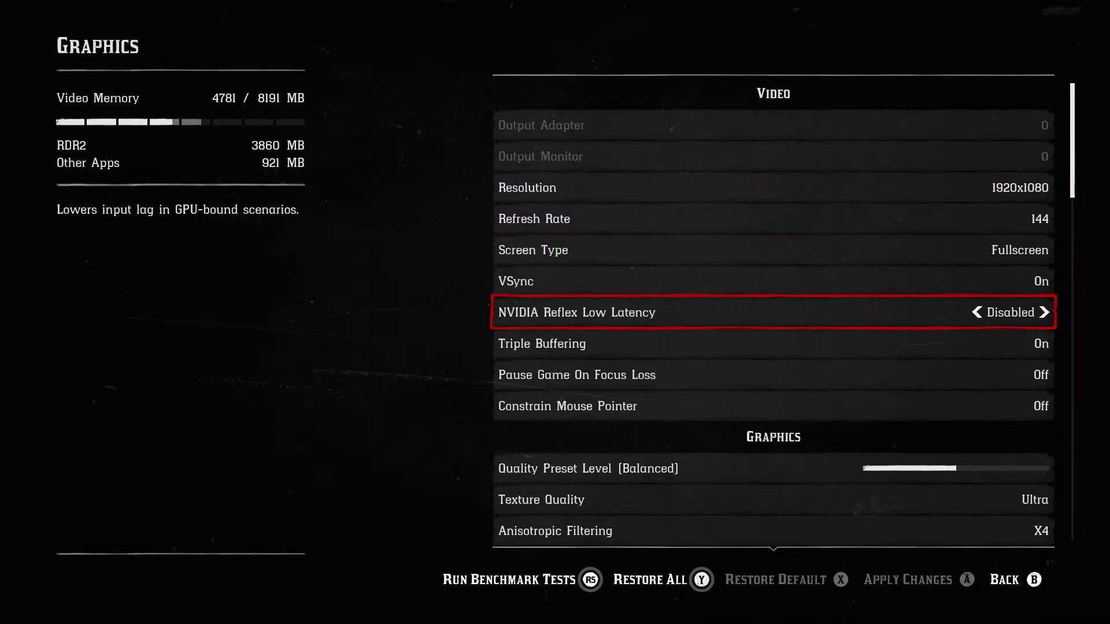
# Step: Review the game's video and graphics quality settings down to the Advanced Graphics section
pyautogui.press('Down')
pyautogui.press('Down')
pyautogui.press('Down')
pyautogui.press('Down')
pyautogui.press('Down')
pyautogui.press('Down')
pyautogui.press('Down')
pyautogui.press('Down')
pyautogui.press('Down')
pyautogui.press('Down')
pyautogui.press('Down')
pyautogui.press('Down')
pyautogui.press('Down')
pyautogui.press('Down')
pyautogui.press('Down')
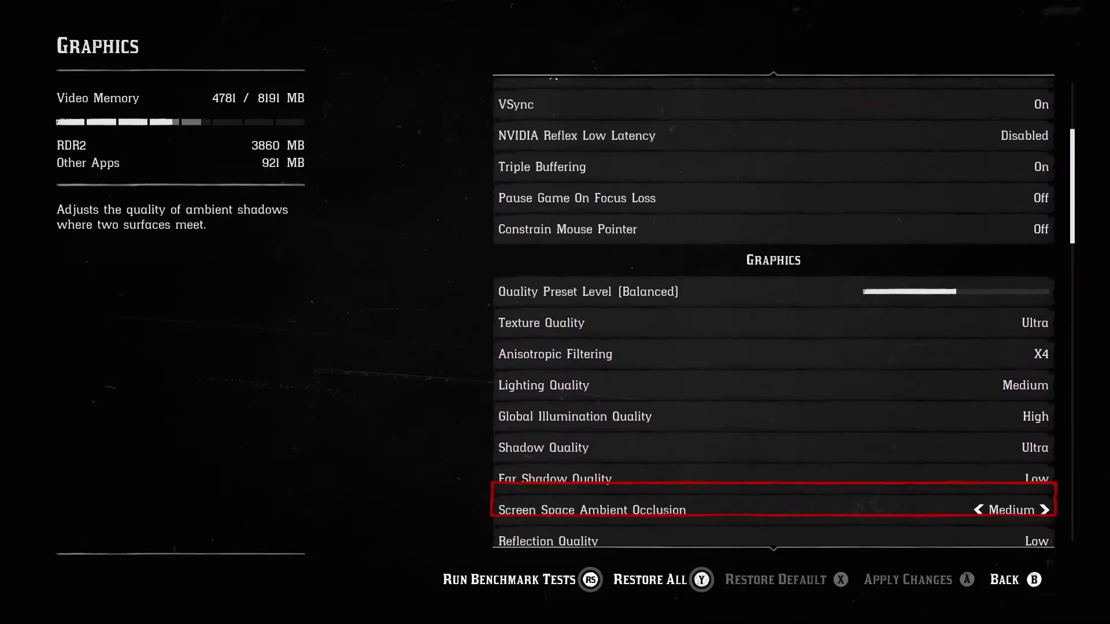
pyautogui.press('Down')
pyautogui.press('Down')
pyautogui.press('Down')
pyautogui.press('Down')
pyautogui.press('Down')
pyautogui.press('Down')
pyautogui.press('Down')
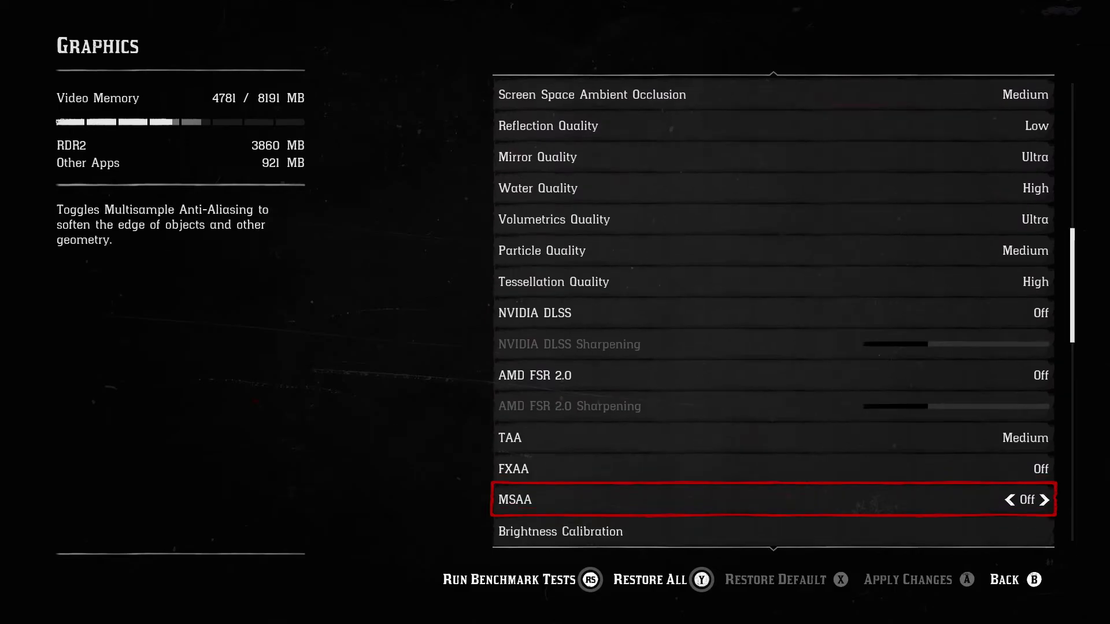
# Step: Unlock the Advanced Settings to check the Graphics API option, and lock them again
pyautogui.press('Right')
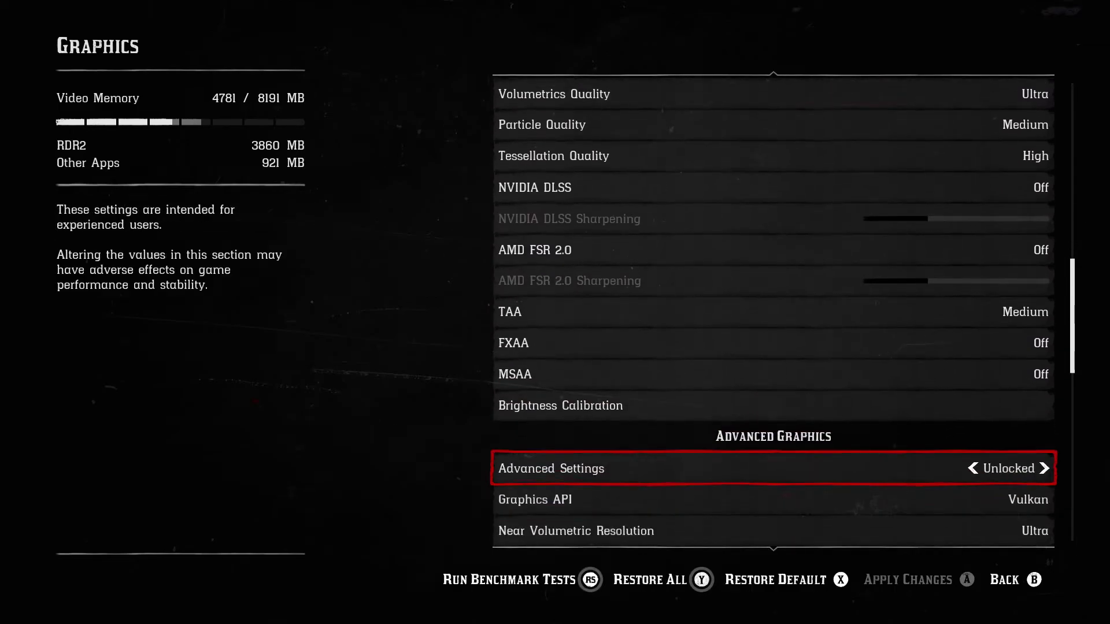
pyautogui.press('Down')
pyautogui.press('Down')
pyautogui.press('Up')
pyautogui.press('Up')
pyautogui.press('Left')
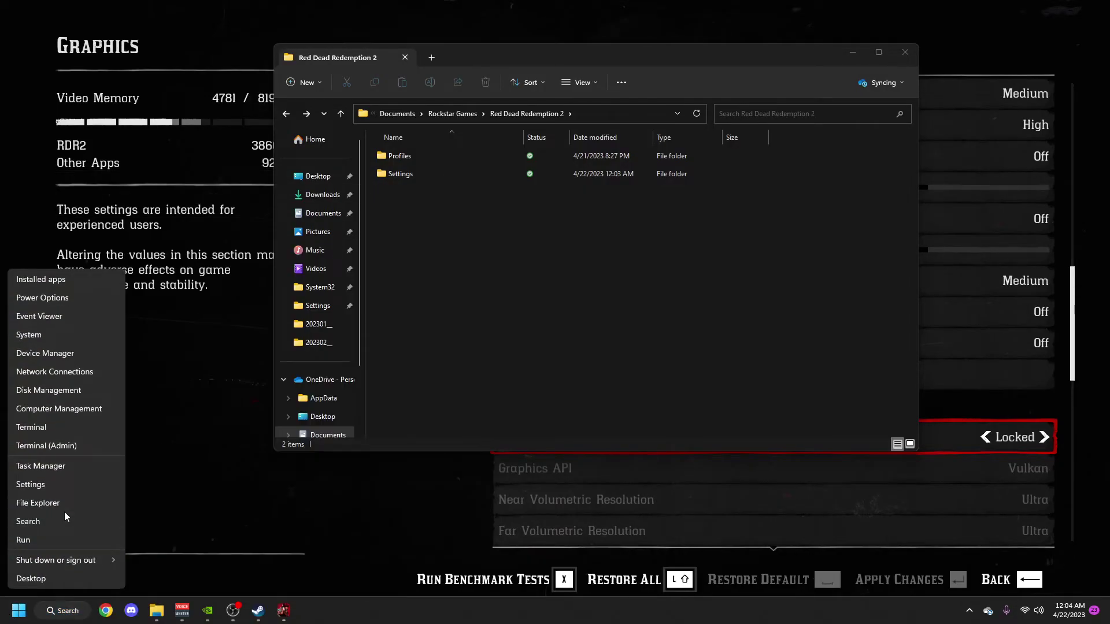
# Step: Switch to Windows Settings, open the list of addable optional features under Apps and search it for "graphic"
pyautogui.click(40, 486)
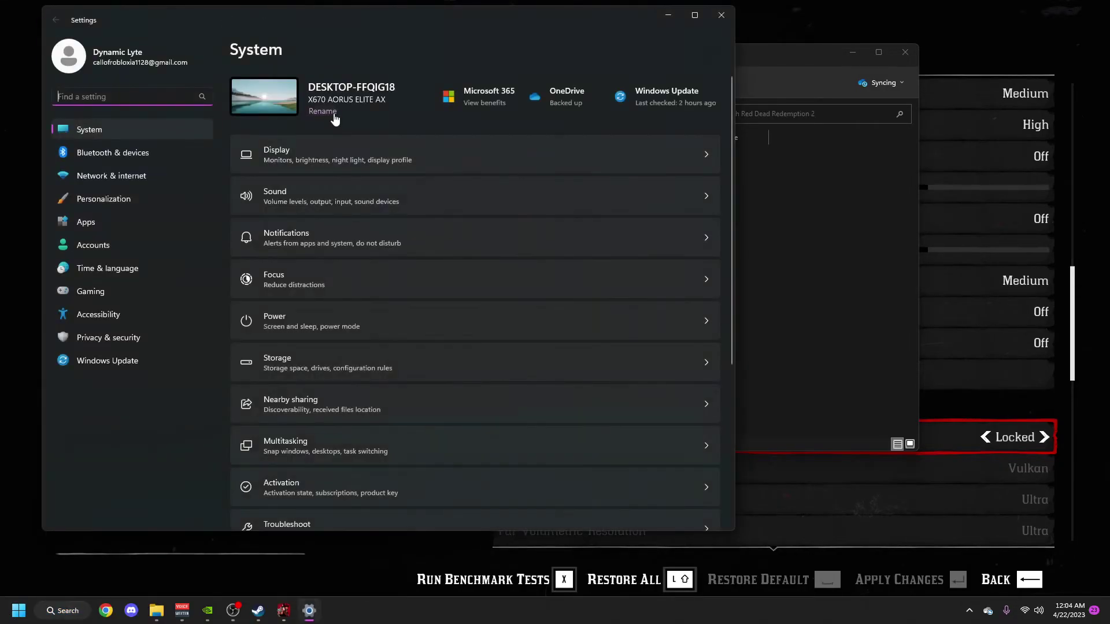
pyautogui.click(156, 228)
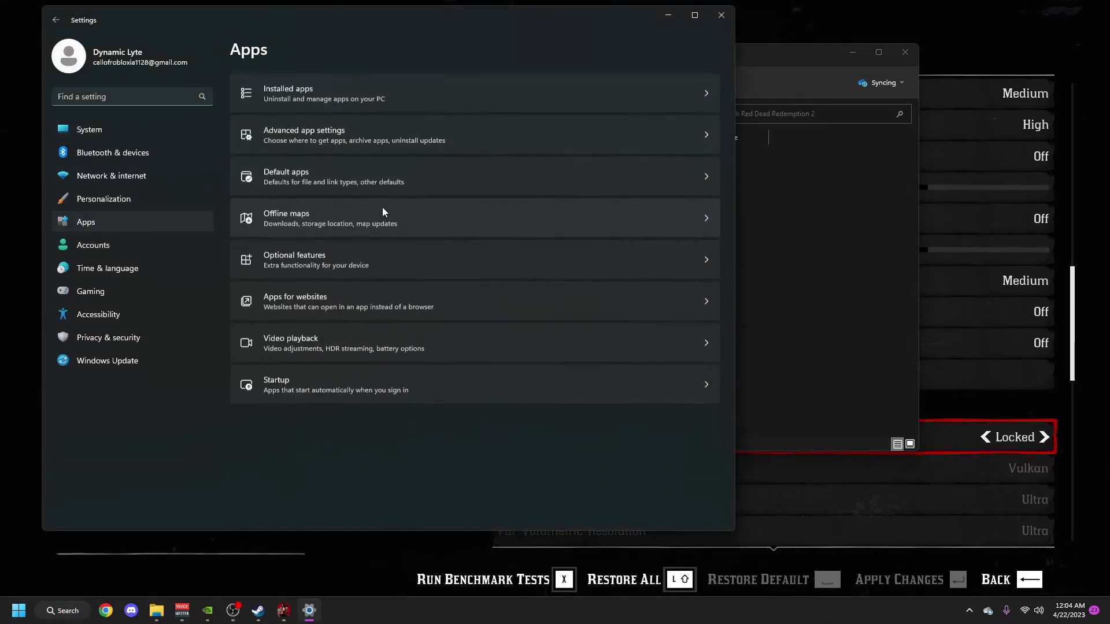
pyautogui.click(371, 255)
pyautogui.click(687, 88)
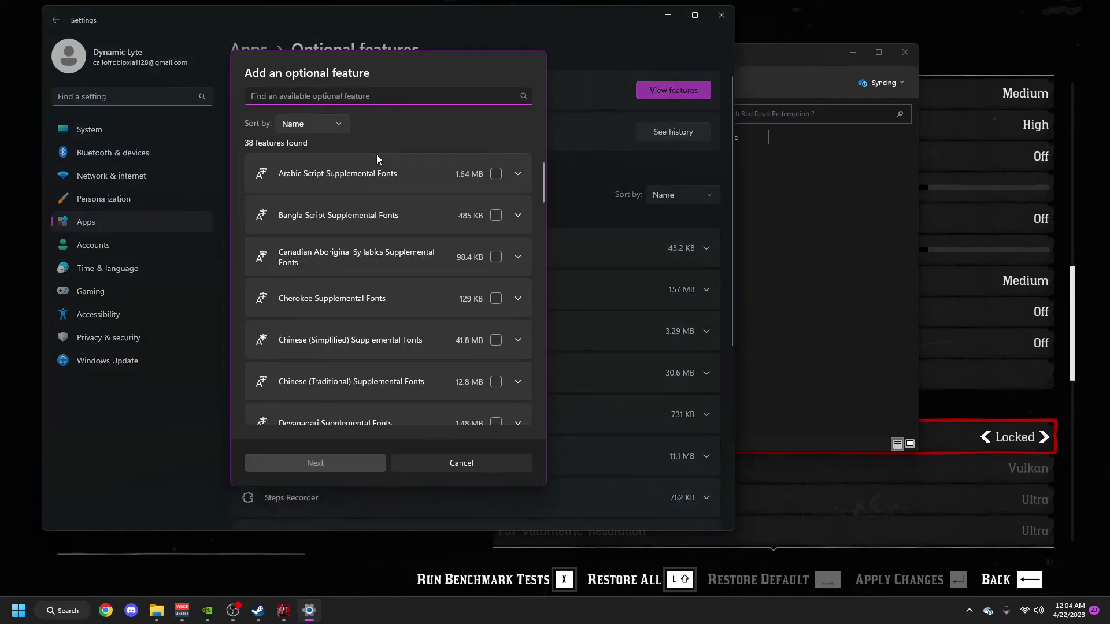
pyautogui.click(355, 97)
pyautogui.write('graphic')
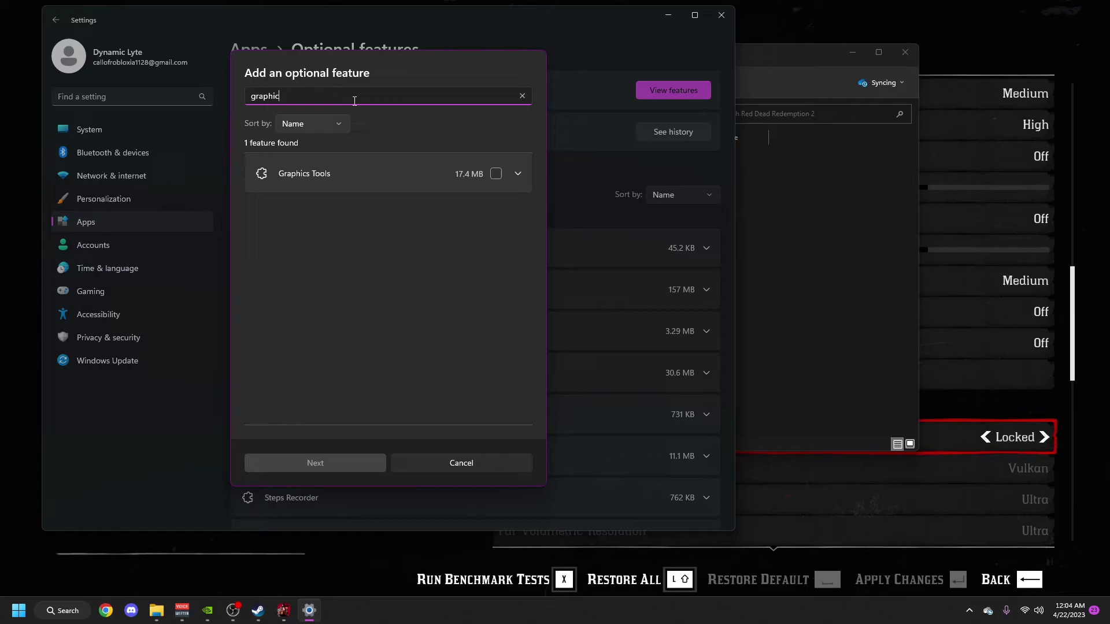